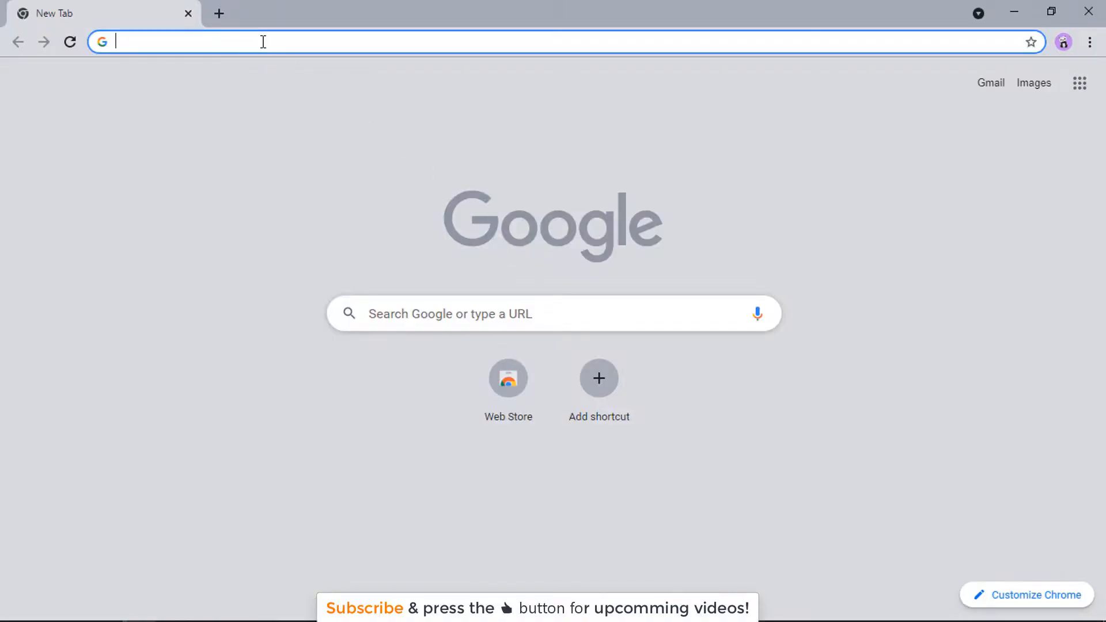
# Step: Search for 'bitnami wordpress' and open Bitnami's WordPress installer page, scrolling down to the Windows, OS X and Linux downloads
pyautogui.write('bitnami wordpress')
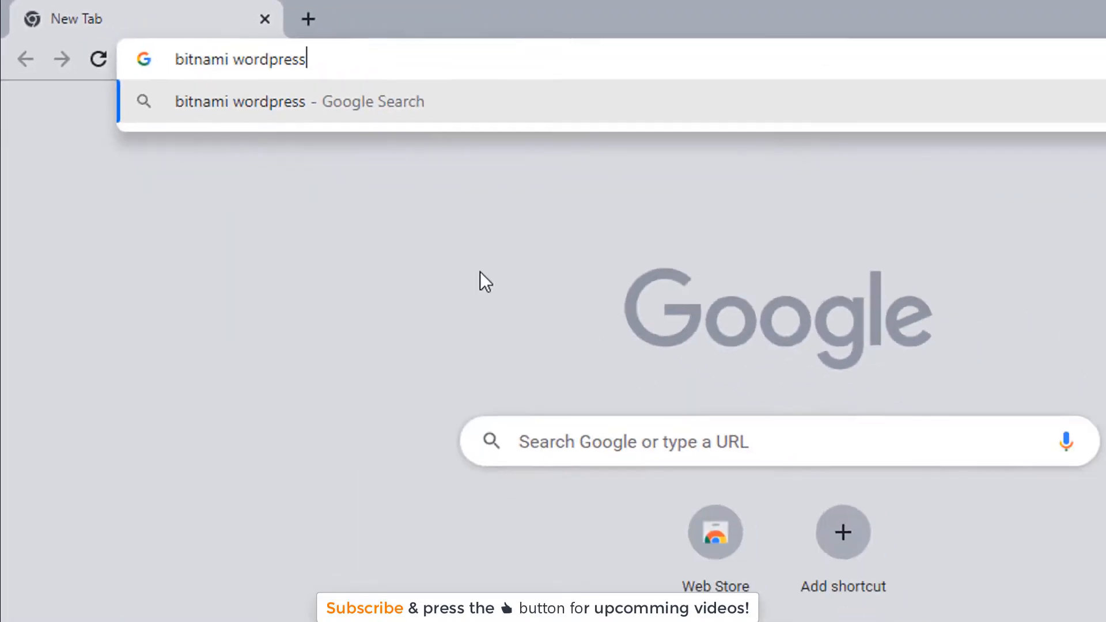
pyautogui.press('Return')
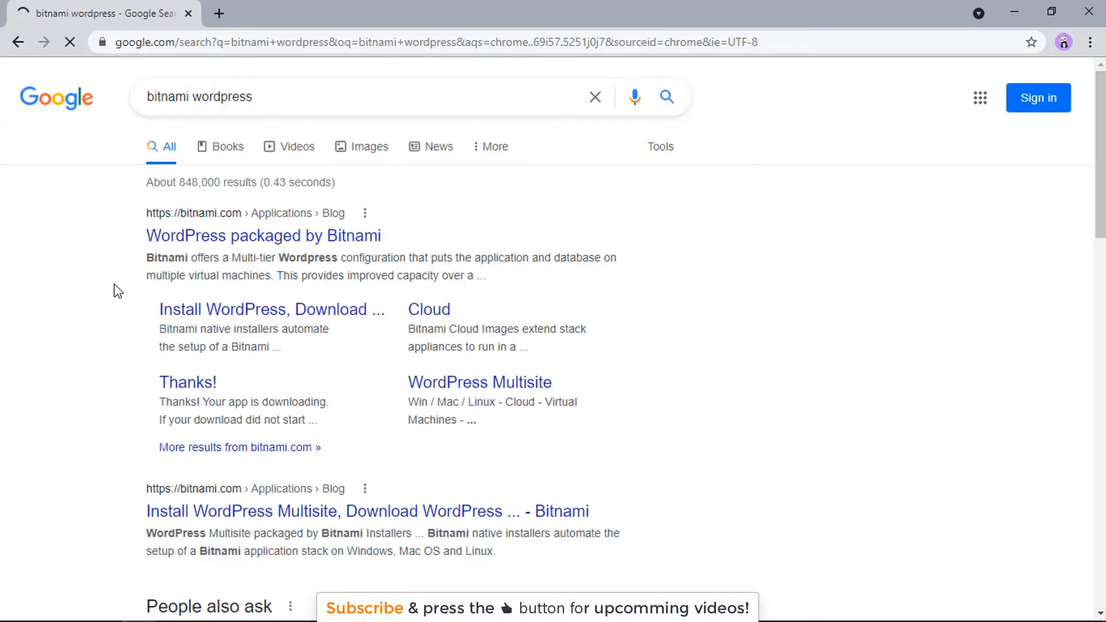
pyautogui.click(185, 312)
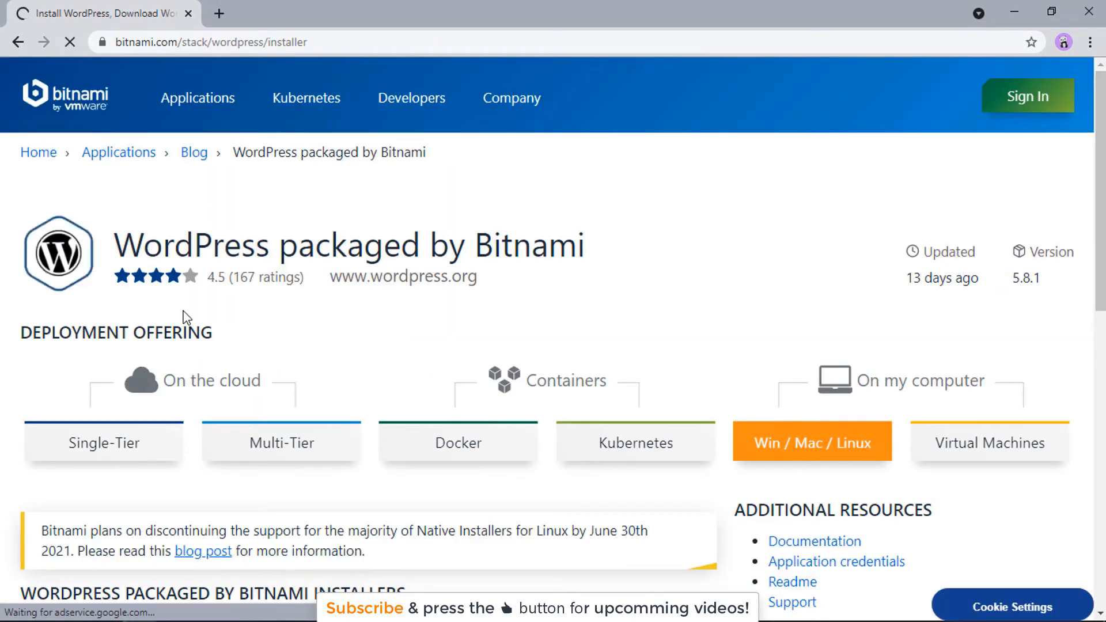
pyautogui.scroll(-2, 187, 317)
pyautogui.scroll(-2, 188, 318)
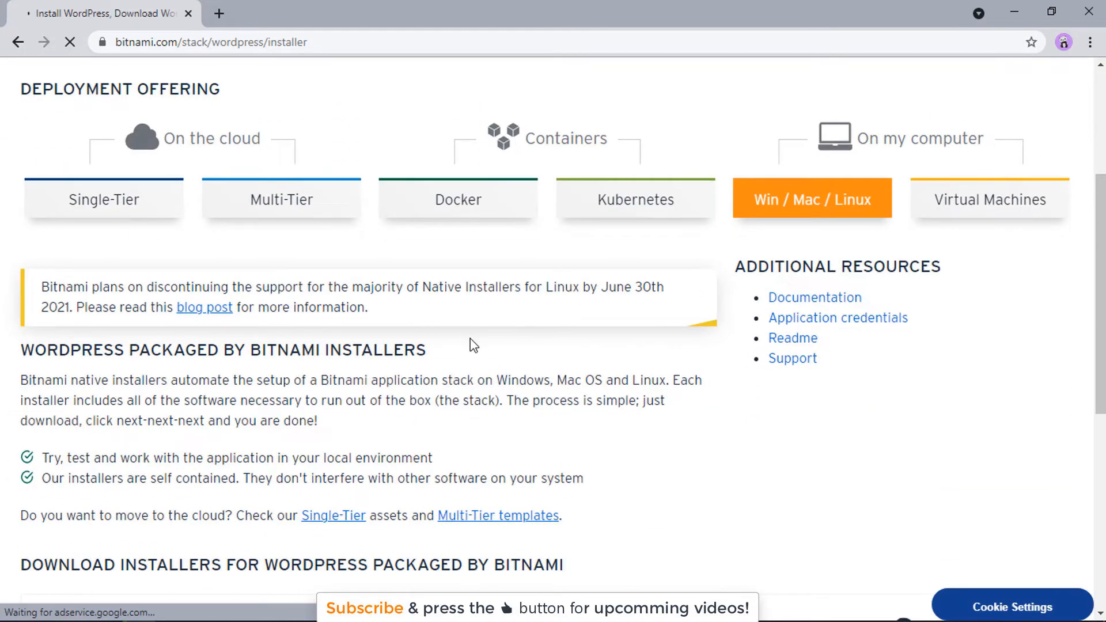
pyautogui.scroll(-7, 473, 346)
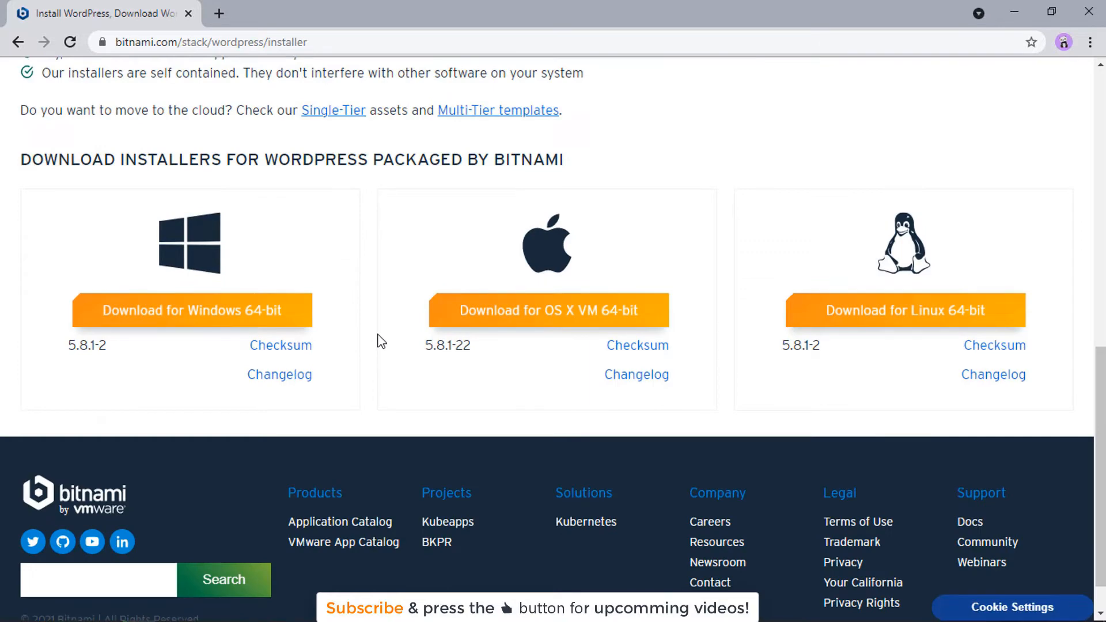
# Step: Download the Windows 64-bit WordPress 5.8.1-2 installer without signing in, then launch it
pyautogui.click(159, 309)
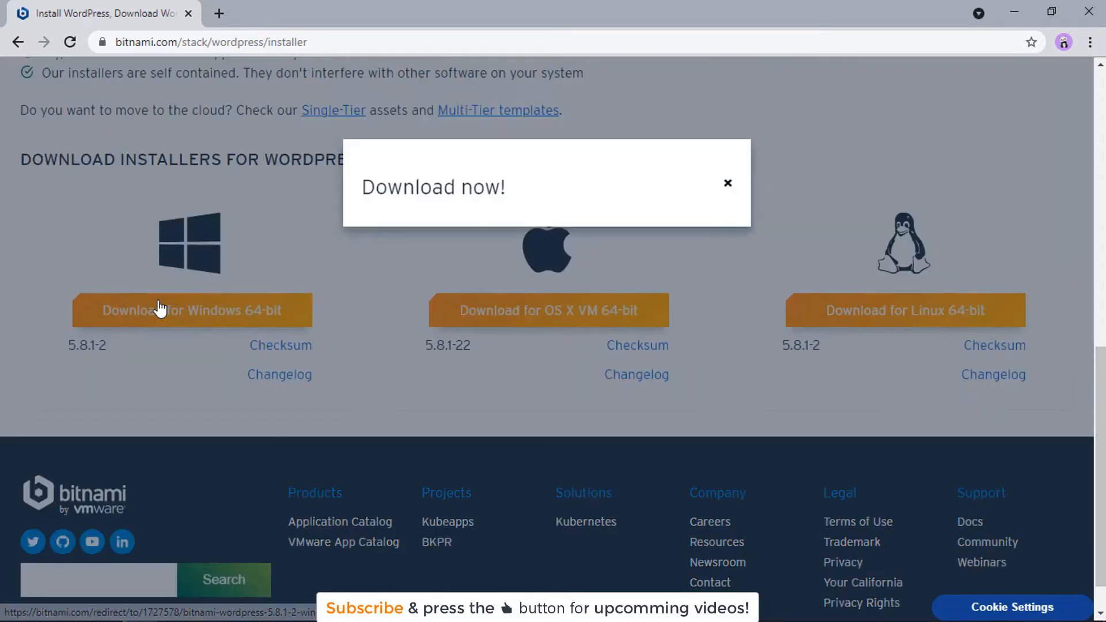
pyautogui.scroll(-3, 545, 307)
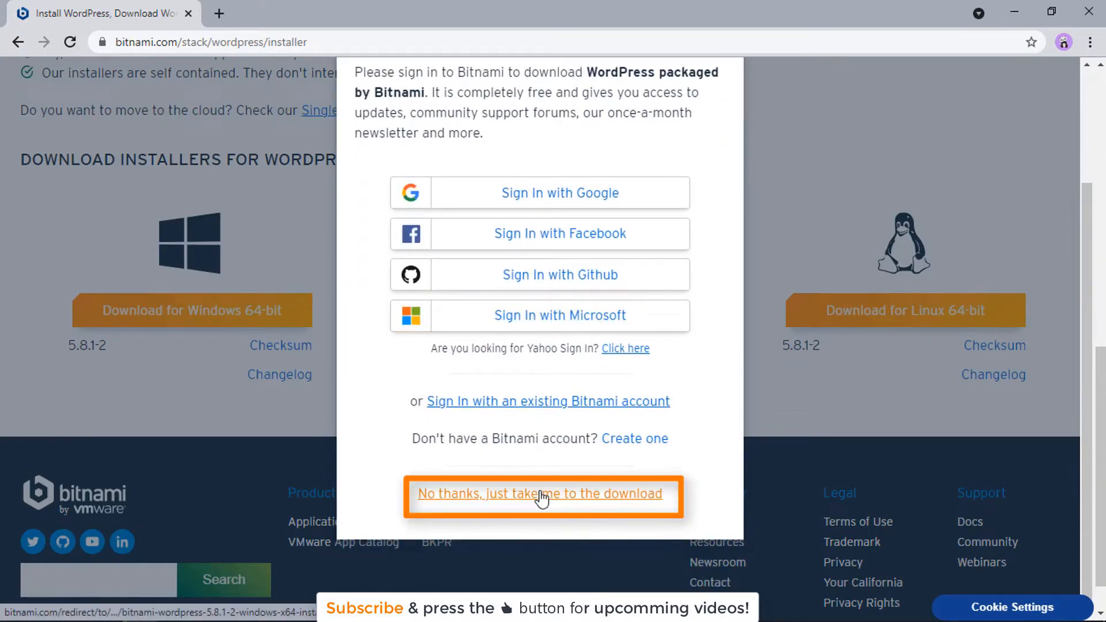
pyautogui.click(540, 494)
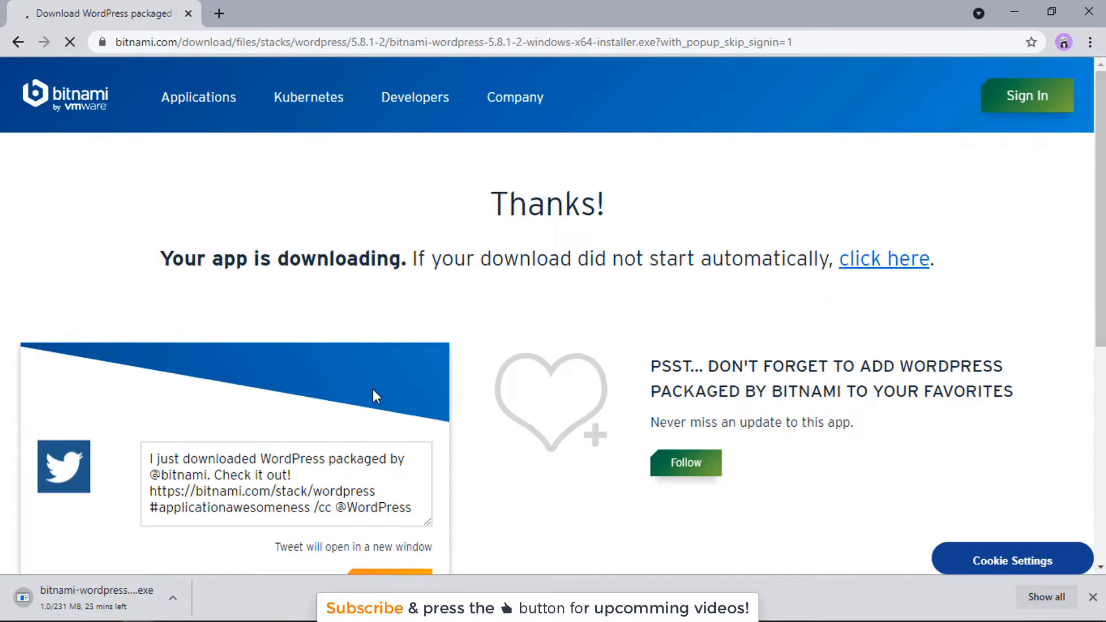
pyautogui.scroll(-3, 435, 380)
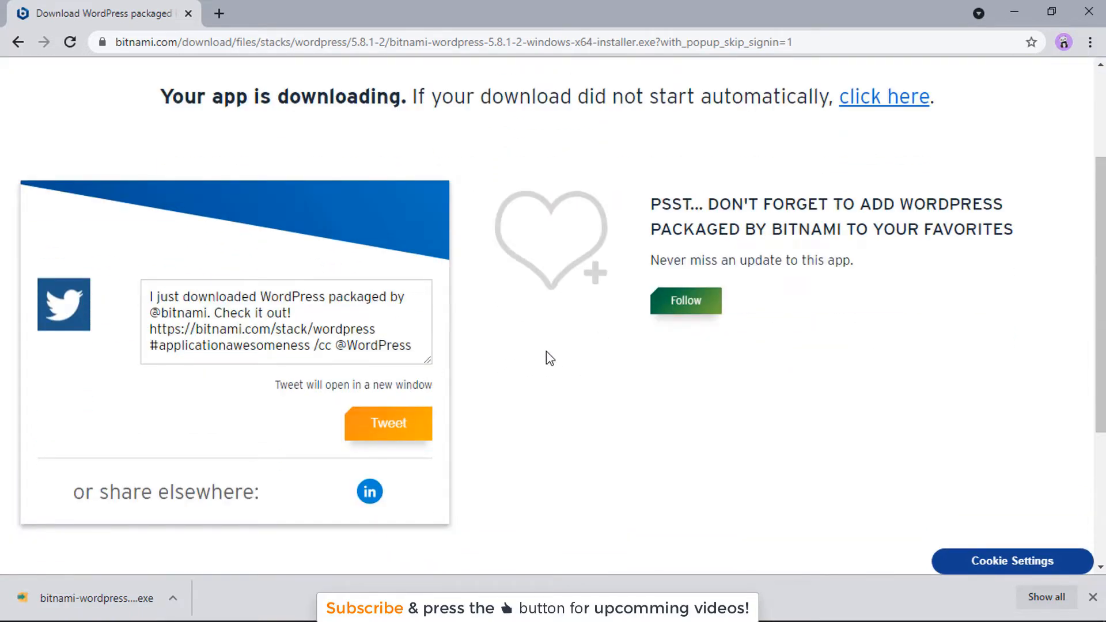
pyautogui.click(139, 602)
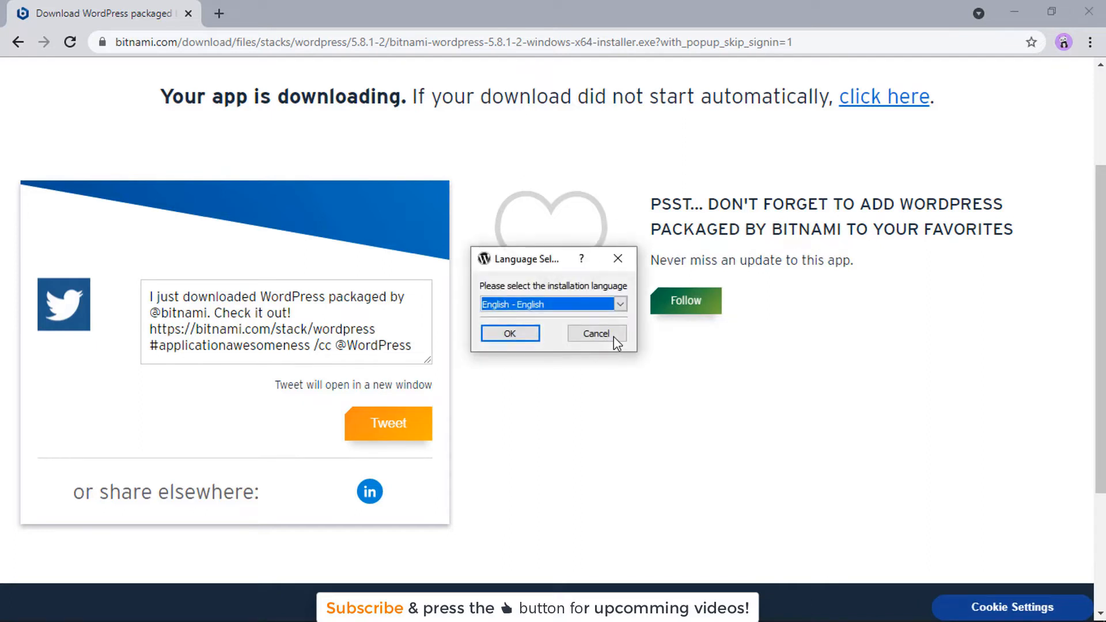
# Step: Keep English as the setup language and keep the WordPress and PhpMyAdmin components
pyautogui.click(510, 334)
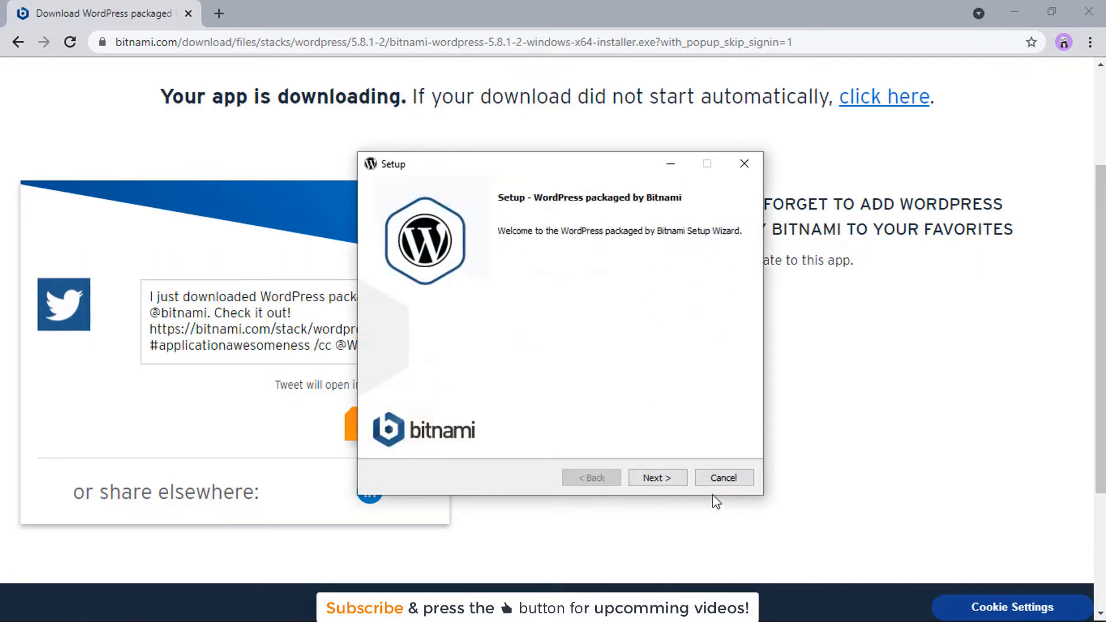
pyautogui.click(666, 480)
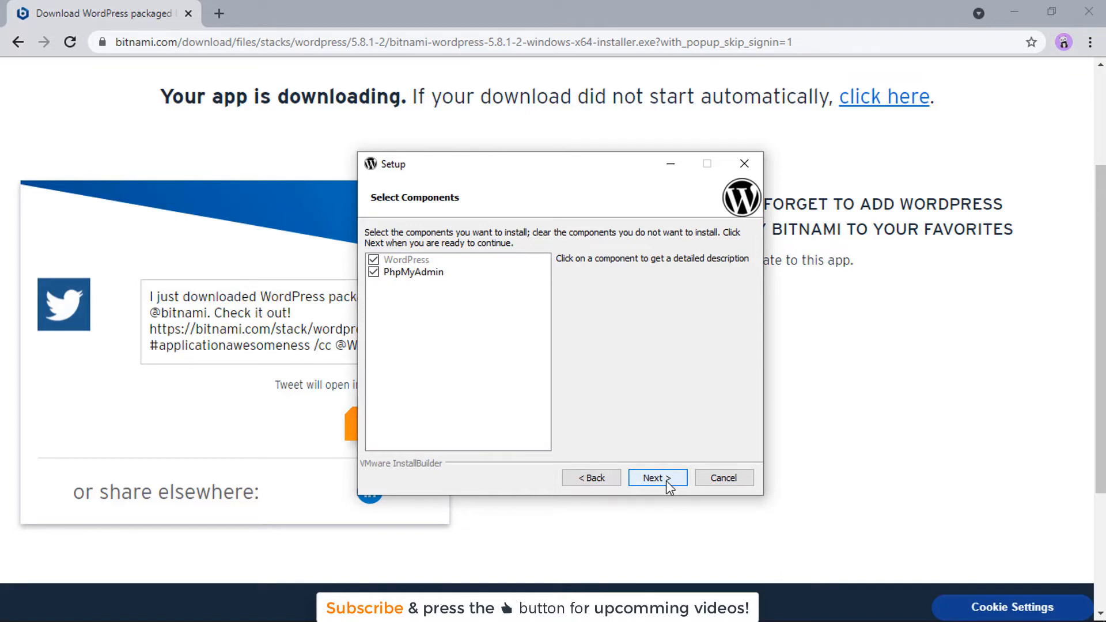
pyautogui.click(666, 480)
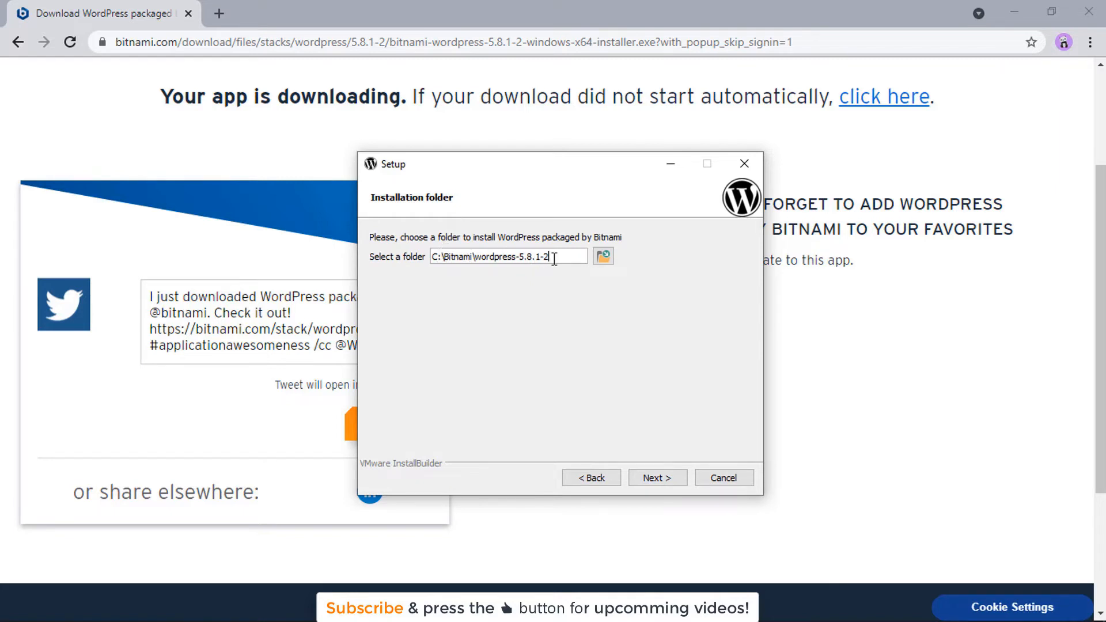
# Step: Keep the default installation folder and enter the admin's real name, e-mail, login and password
pyautogui.click(660, 473)
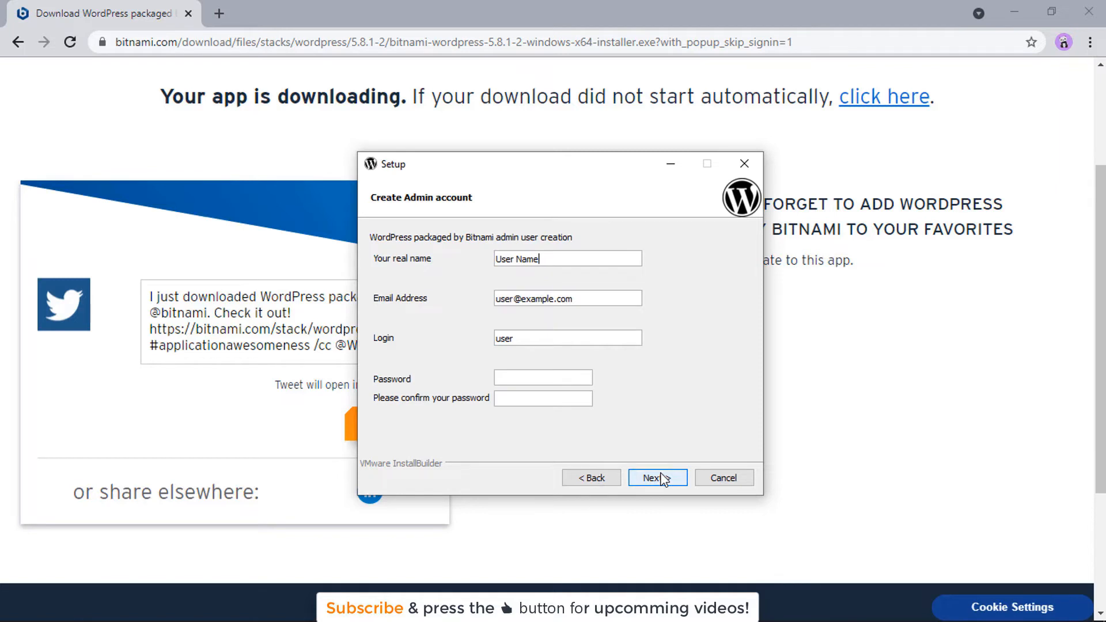
pyautogui.press('BackSpace')
pyautogui.press('BackSpace')
pyautogui.press('BackSpace')
pyautogui.press('BackSpace')
pyautogui.press('BackSpace')
pyautogui.press('BackSpace')
pyautogui.press('BackSpace')
pyautogui.press('BackSpace')
pyautogui.write('Ghulam Rasso')
pyautogui.press('Tab')
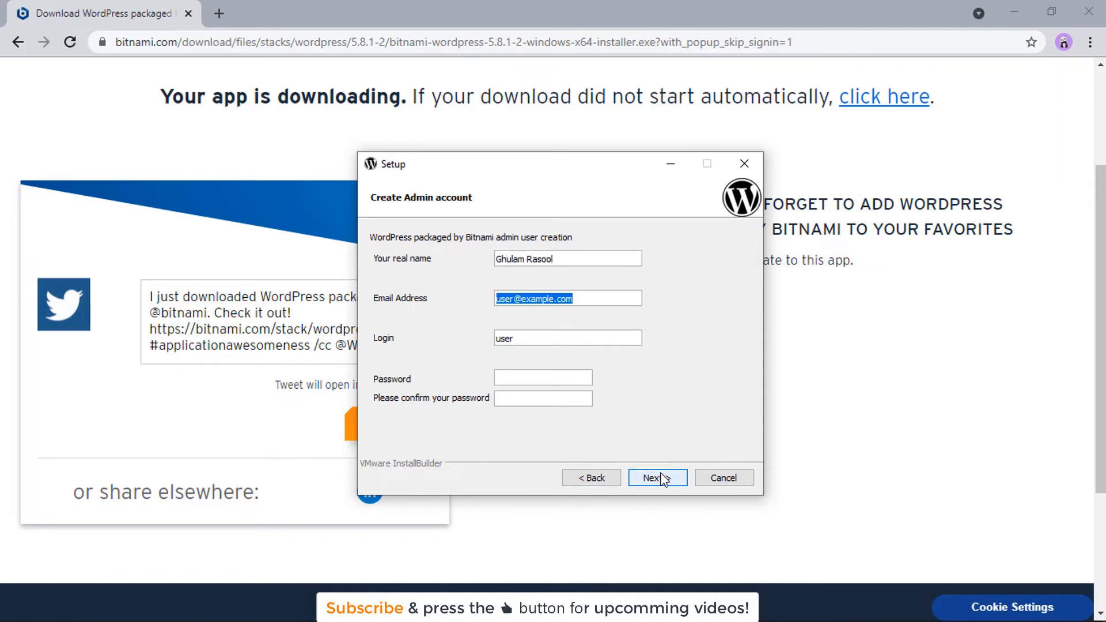
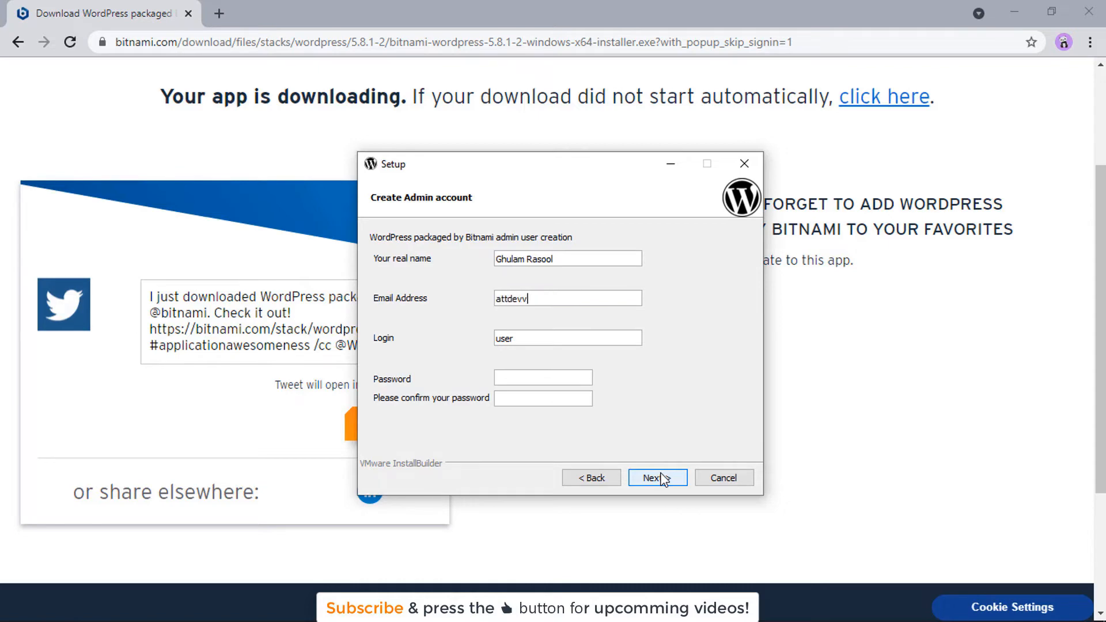
pyautogui.press('Tab')
pyautogui.write('adm•••••••••••••••••')
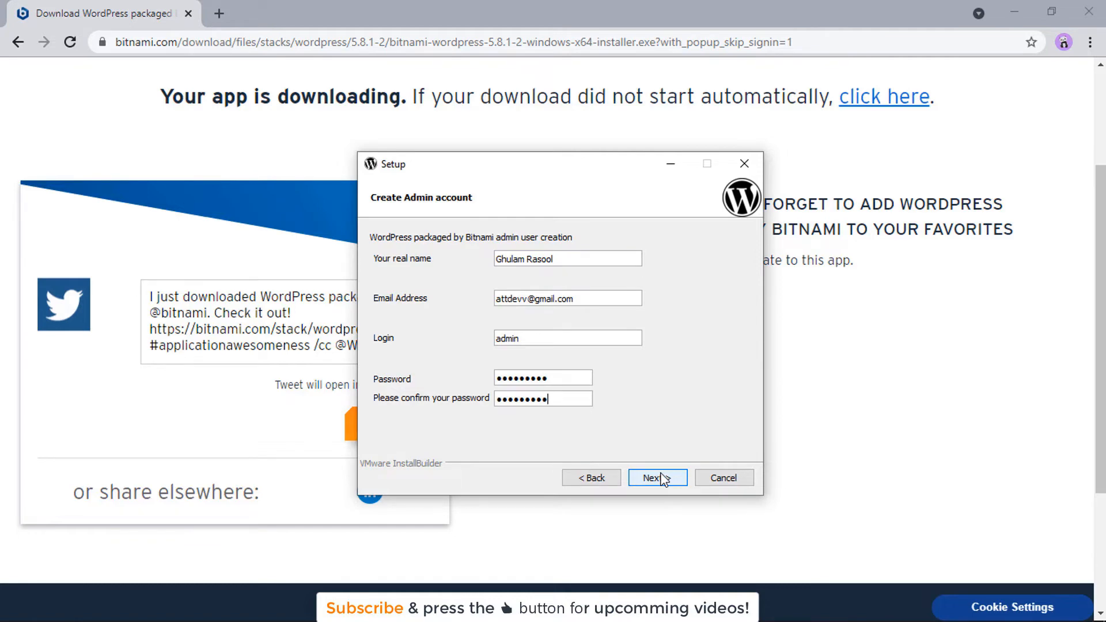
pyautogui.click(663, 478)
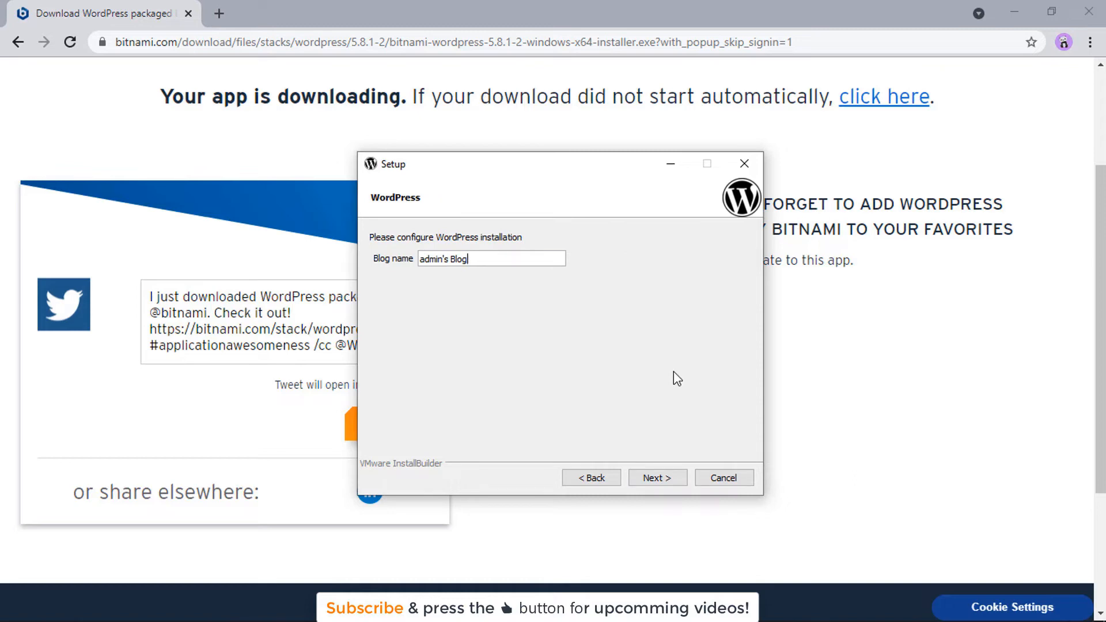
# Step: Replace the default blog name with 'My Next Website'
pyautogui.press('BackSpace')
pyautogui.press('BackSpace')
pyautogui.press('BackSpace')
pyautogui.press('BackSpace')
pyautogui.press('BackSpace')
pyautogui.press('BackSpace')
pyautogui.press('BackSpace')
pyautogui.press('BackSpace')
pyautogui.press('BackSpace')
pyautogui.press('BackSpace')
pyautogui.press('BackSpace')
pyautogui.press('BackSpace')
pyautogui.write('My Next Website')
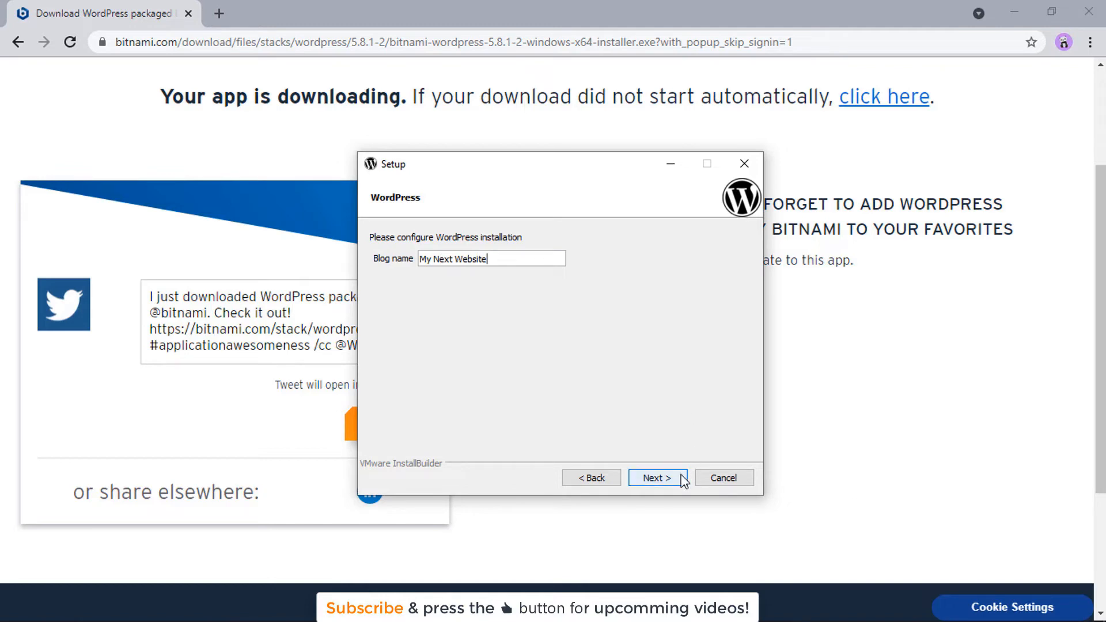
pyautogui.click(684, 481)
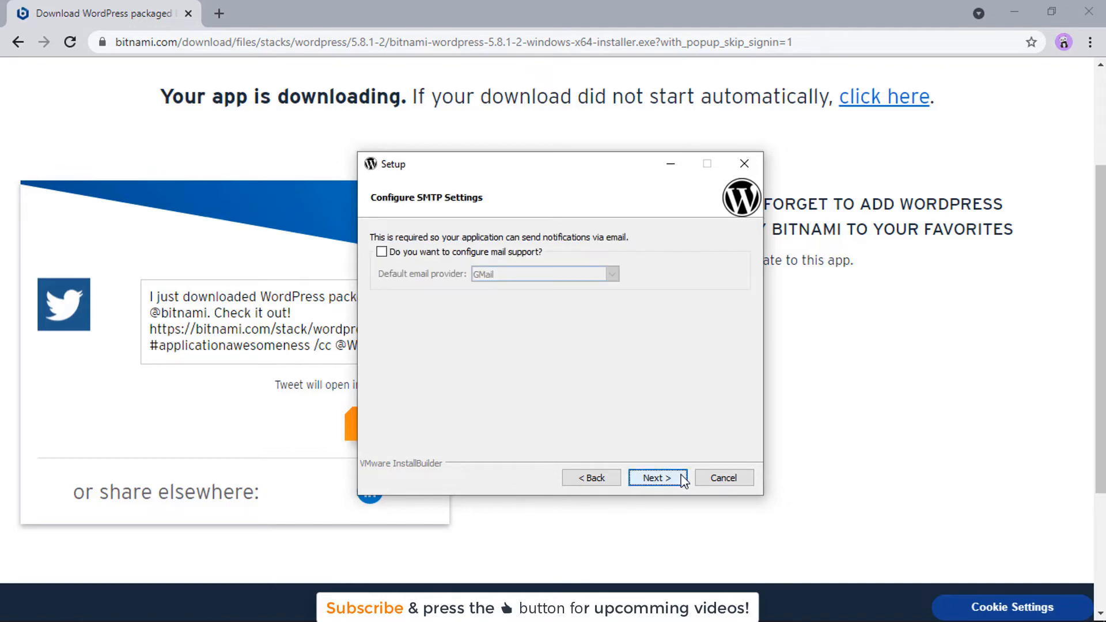
# Step: Leave mail support unconfigured and opt out of launching WordPress in the cloud
pyautogui.click(669, 482)
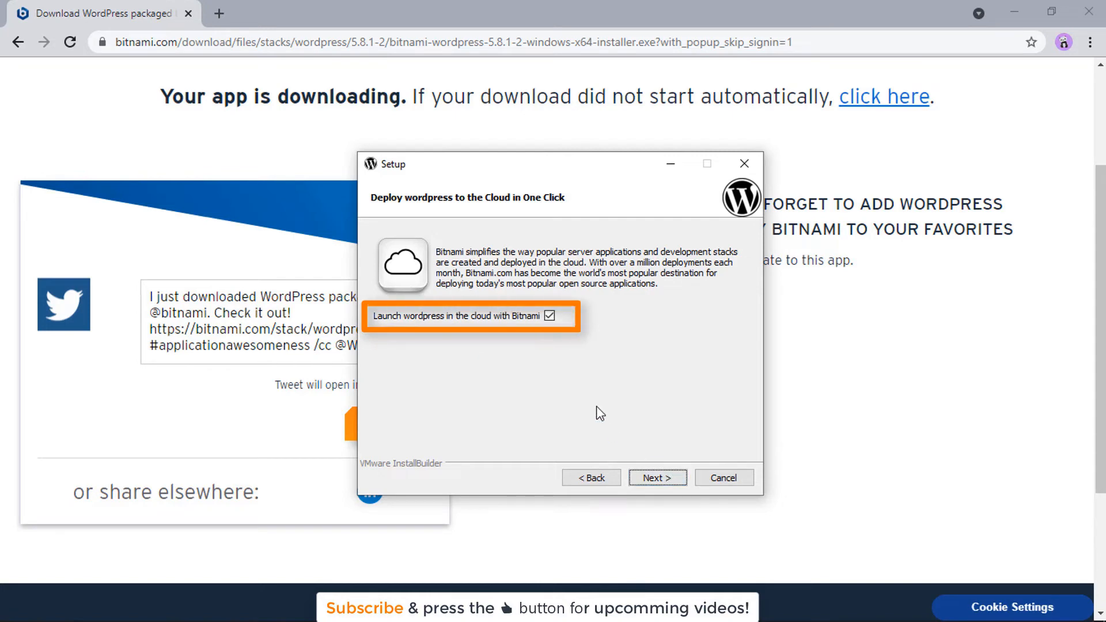
pyautogui.click(552, 316)
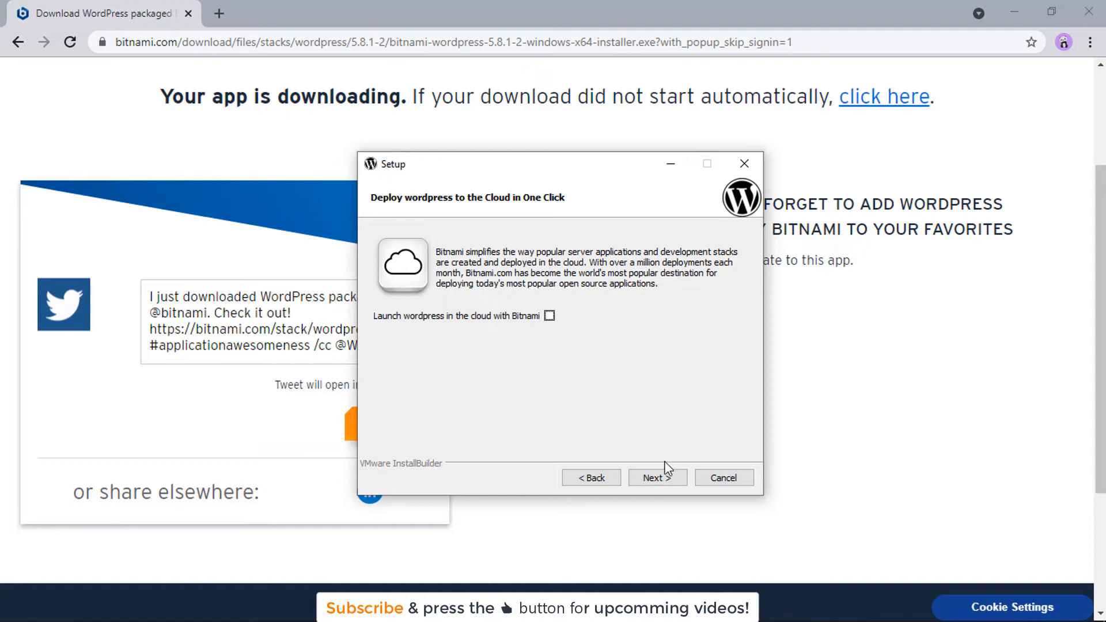
pyautogui.click(656, 478)
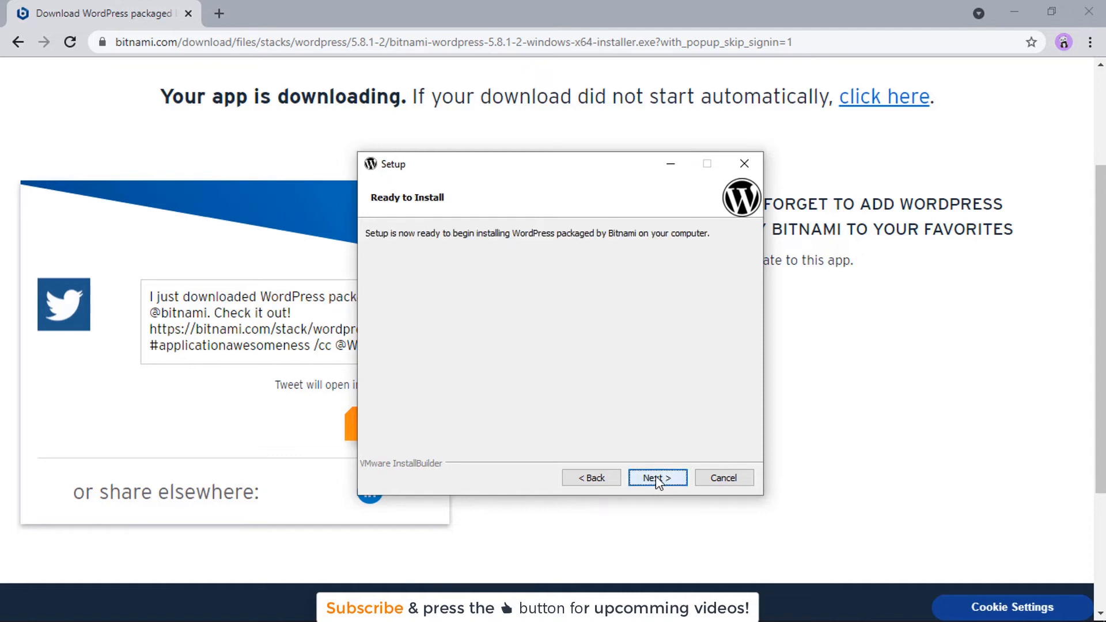
# Step: Install WordPress, allow Apache through the Windows firewall, and finish with the Bitnami launch option enabled
pyautogui.click(657, 478)
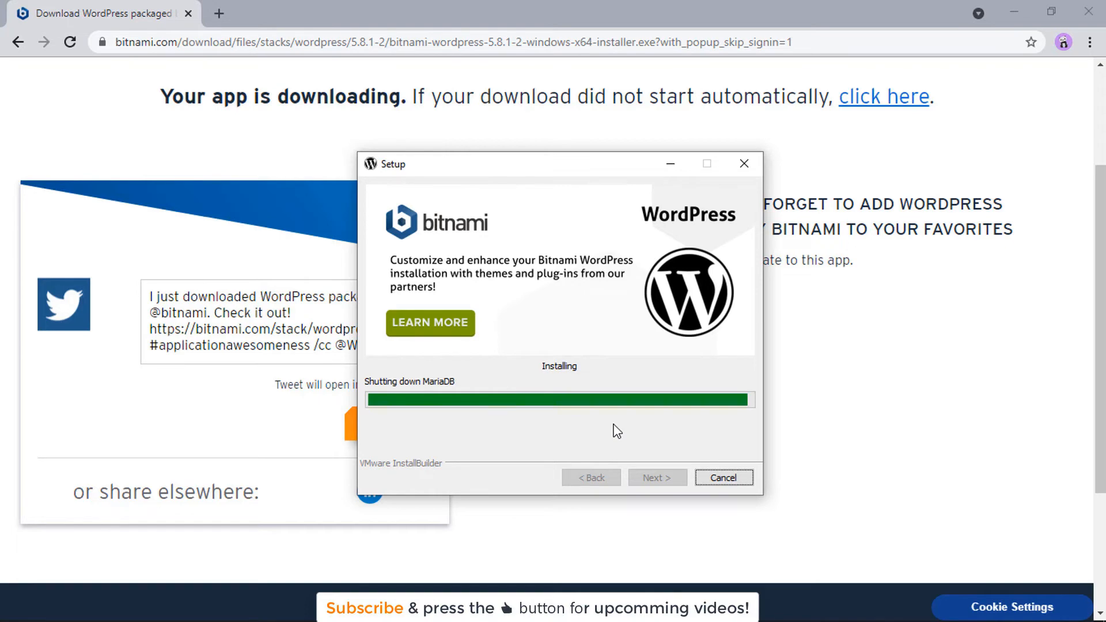
pyautogui.click(632, 447)
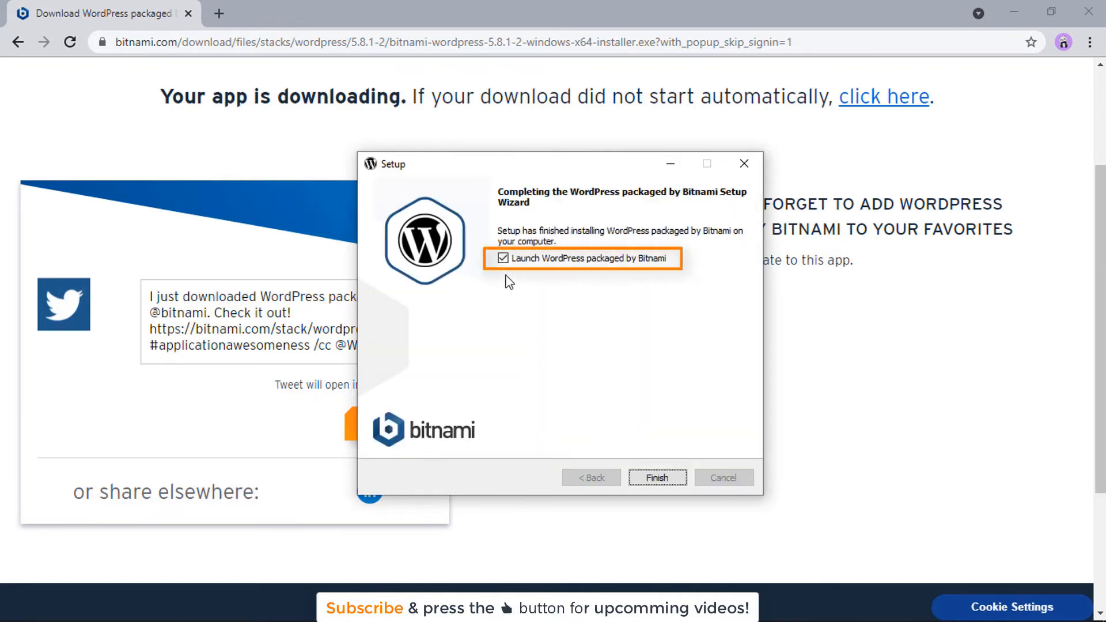
pyautogui.click(672, 479)
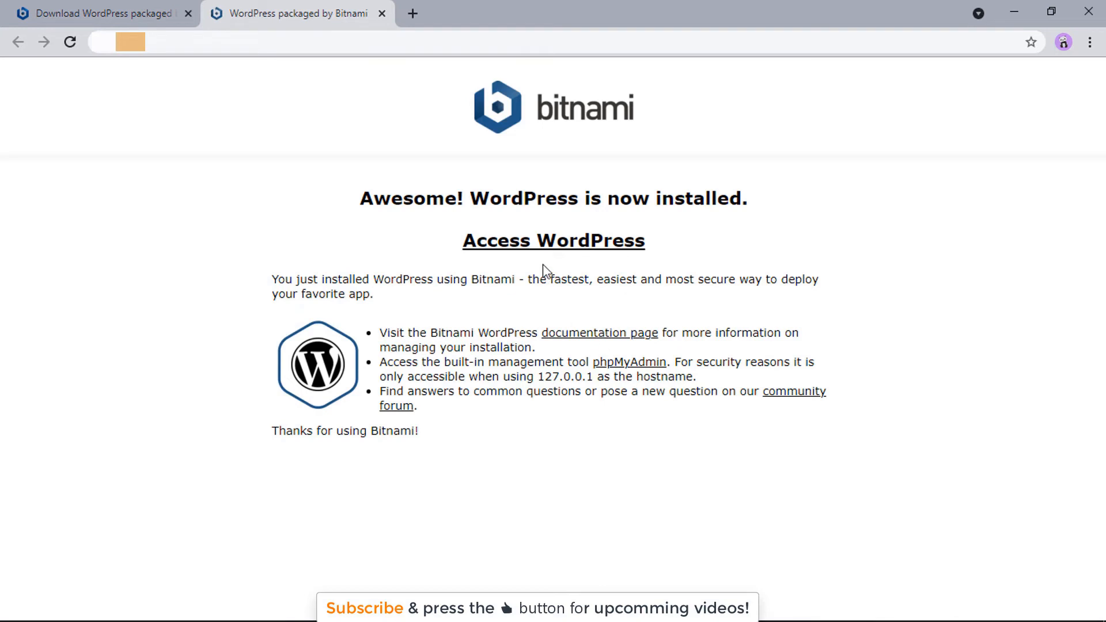
# Step: Follow the Access WordPress link to open the local site at localhost/wordpress
pyautogui.click(530, 259)
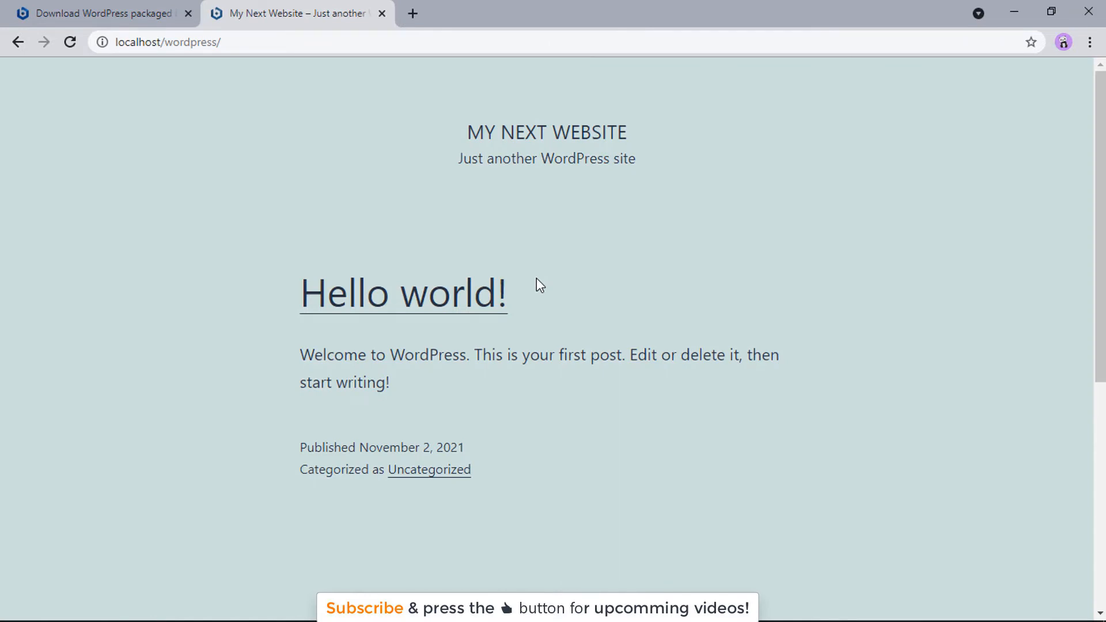
pyautogui.moveTo(1100, 140)
pyautogui.mouseDown()
pyautogui.moveTo(1100, 370)
pyautogui.moveTo(1100, 140)
pyautogui.mouseUp()
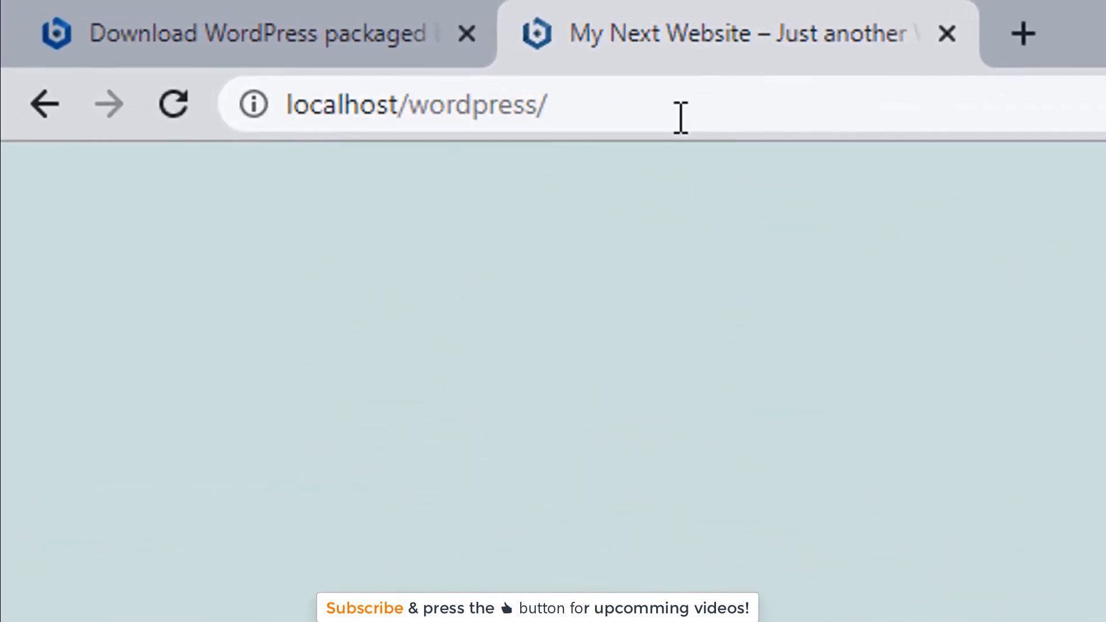
# Step: Go to localhost/wordpress/wp-admin and log in with the administrator username and password
pyautogui.click(673, 99)
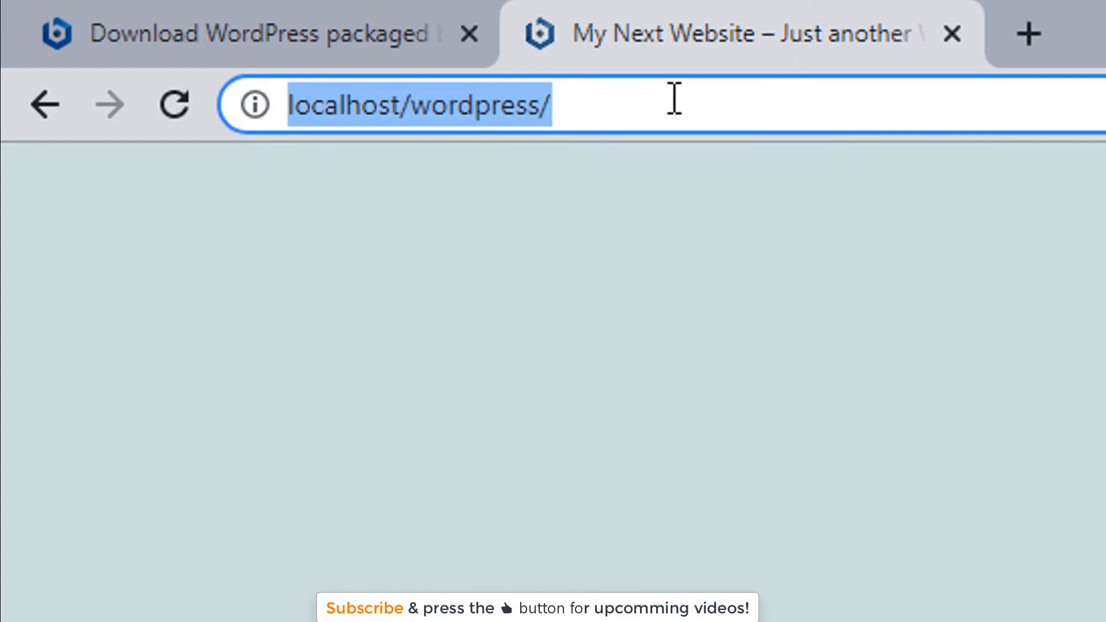
pyautogui.click(674, 99)
pyautogui.write('wp-a')
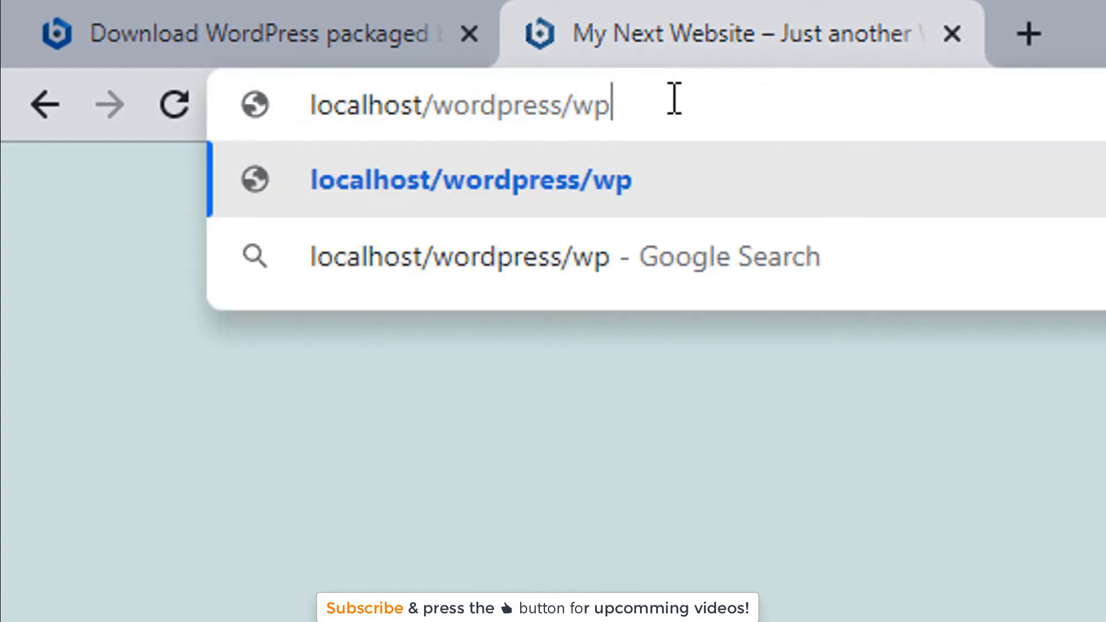
pyautogui.write('dmin')
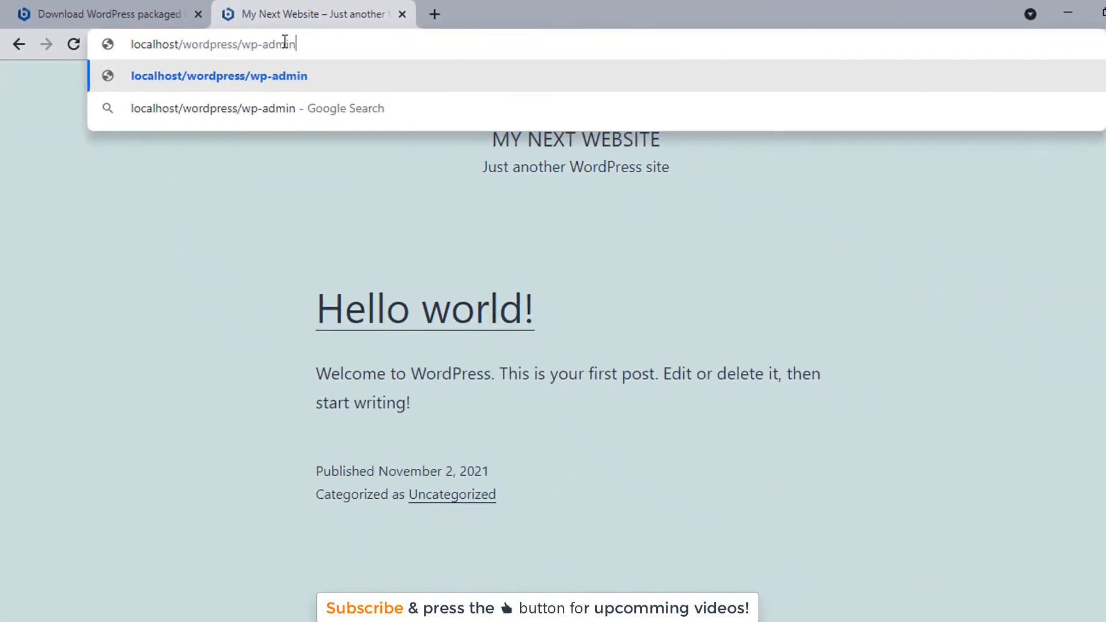
pyautogui.press('Return')
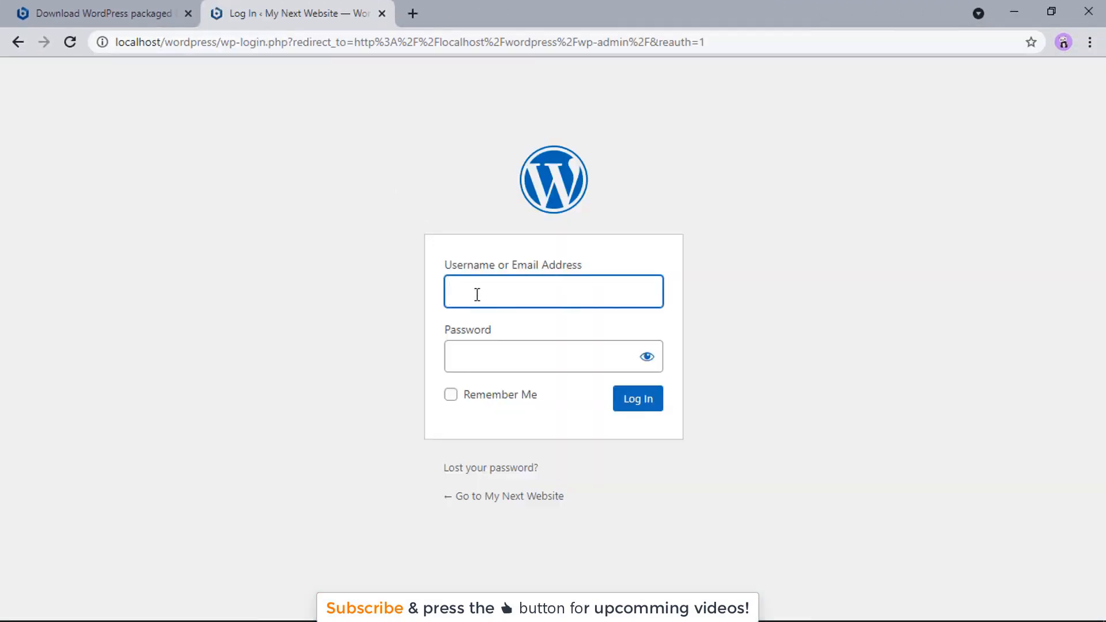
pyautogui.write('admin')
pyautogui.press('Tab')
pyautogui.write('admin••••')
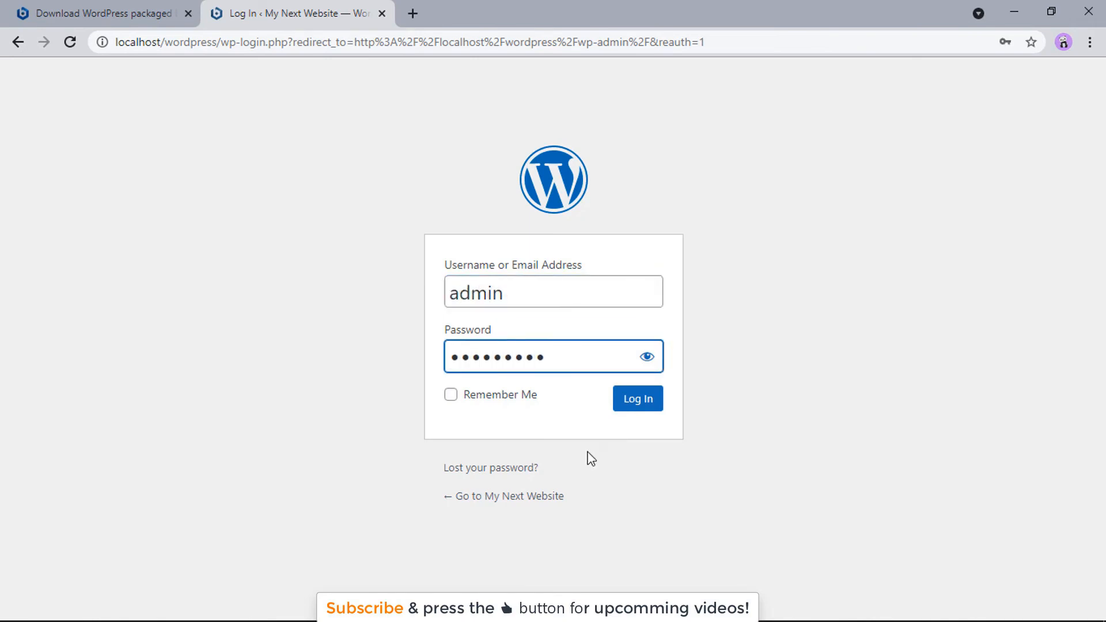
pyautogui.click(633, 408)
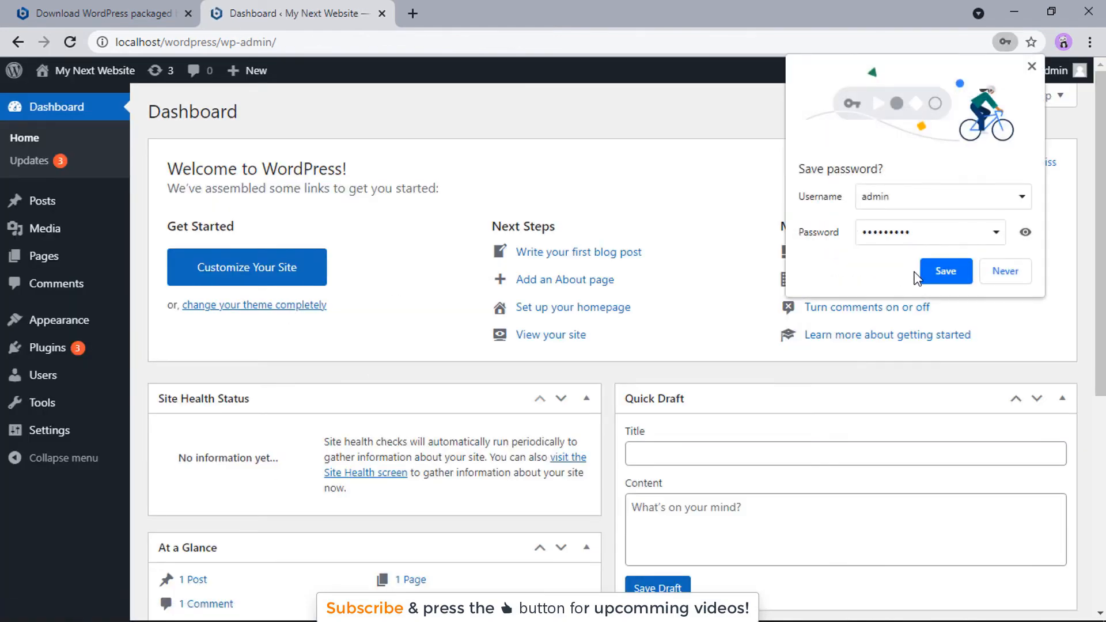
# Step: Decline Chrome's save-password offer and view the Updates page listing three plugin updates
pyautogui.click(1005, 270)
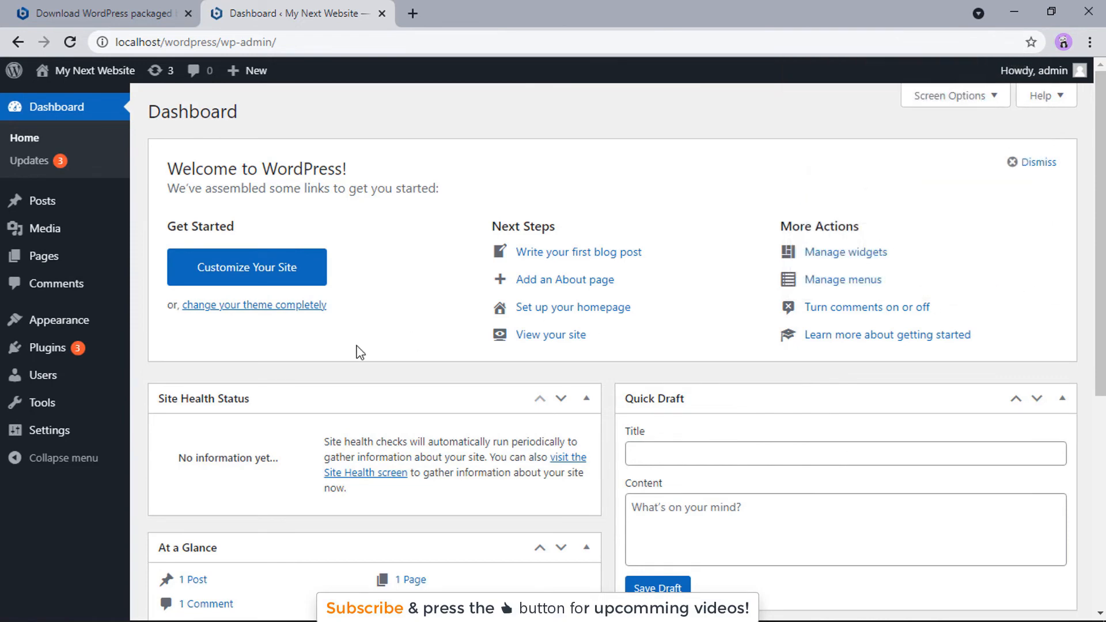
pyautogui.click(23, 165)
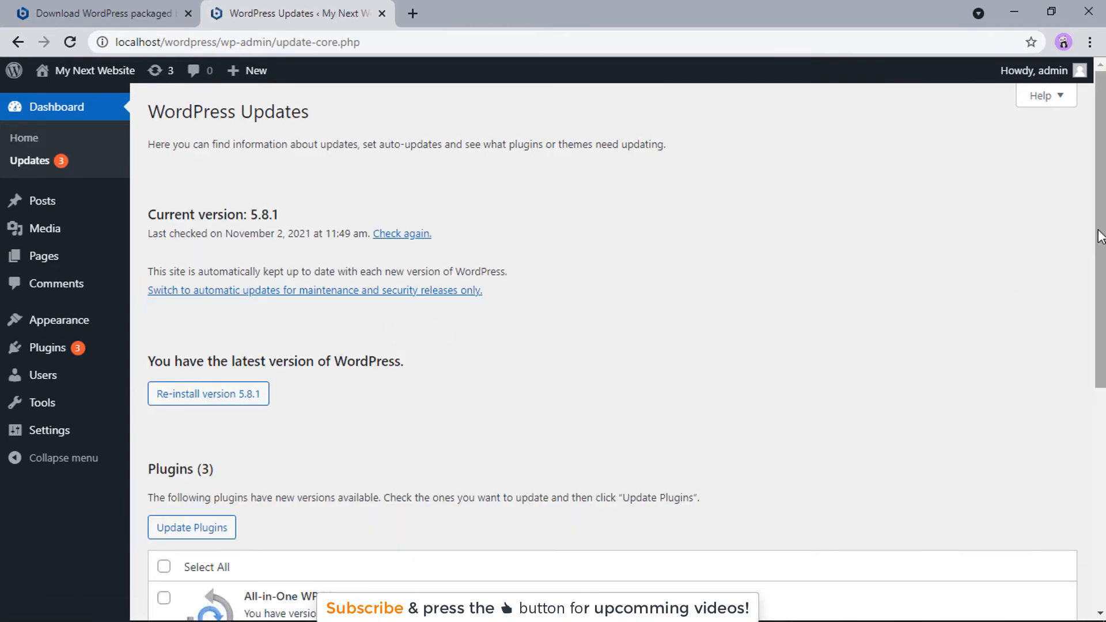
pyautogui.scroll(-4, 918, 541)
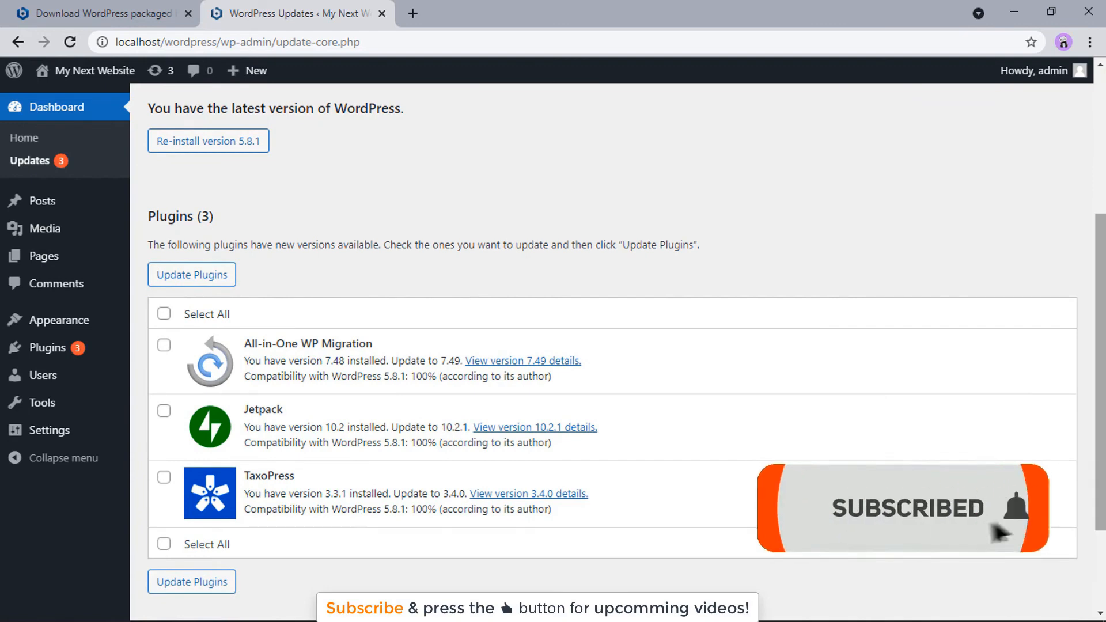